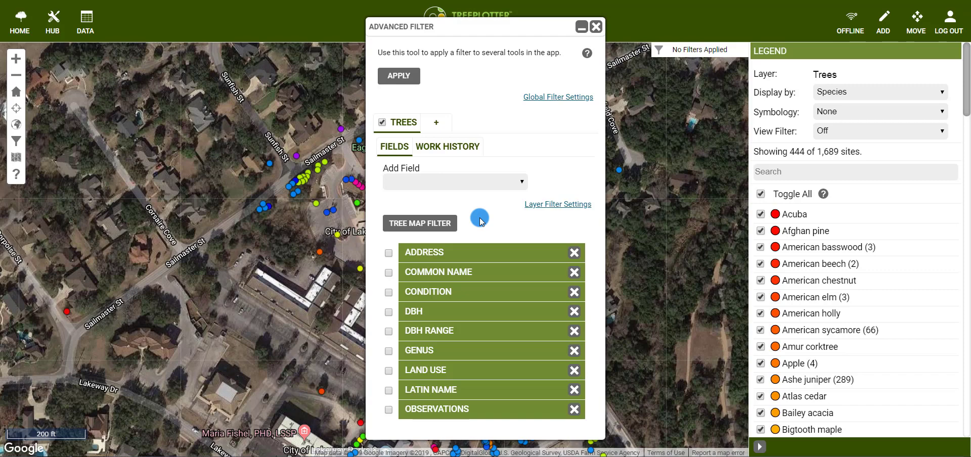
Start a Tree Map Filter so a polygon can be drawn on the full tree map
{"action": "left_click", "coordinate": [453, 224]}
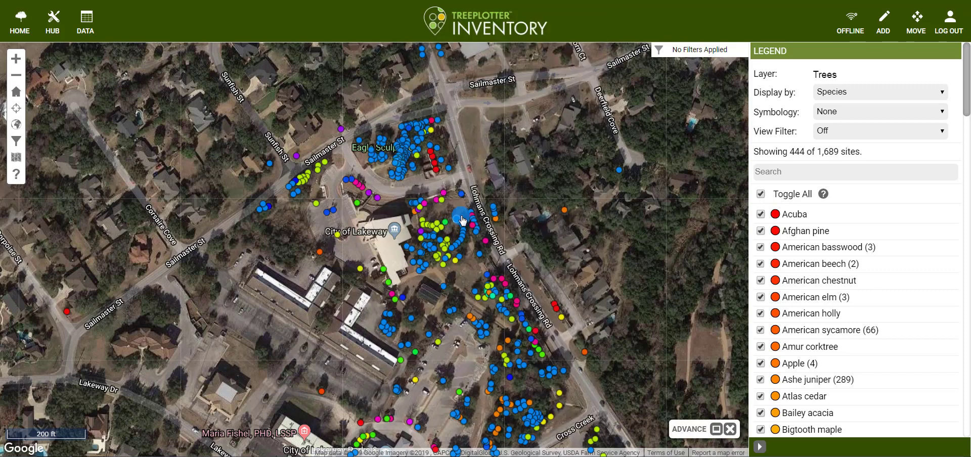
Draw a six-corner polygon around the City of Lakeway buildings along Lohmann's Crossing Rd, leaving 154 sites
{"action": "left_click", "coordinate": [486, 175]}
{"action": "left_click", "coordinate": [350, 222]}
{"action": "left_click", "coordinate": [362, 326]}
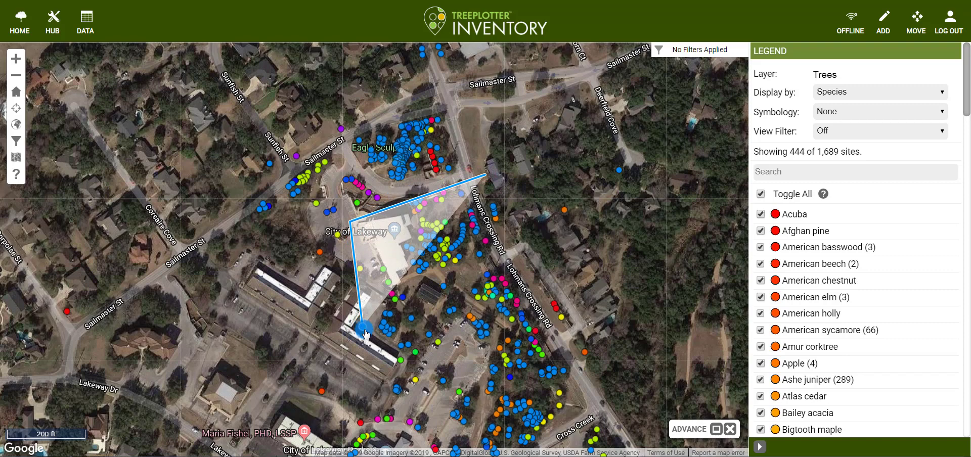
{"action": "left_click", "coordinate": [438, 388]}
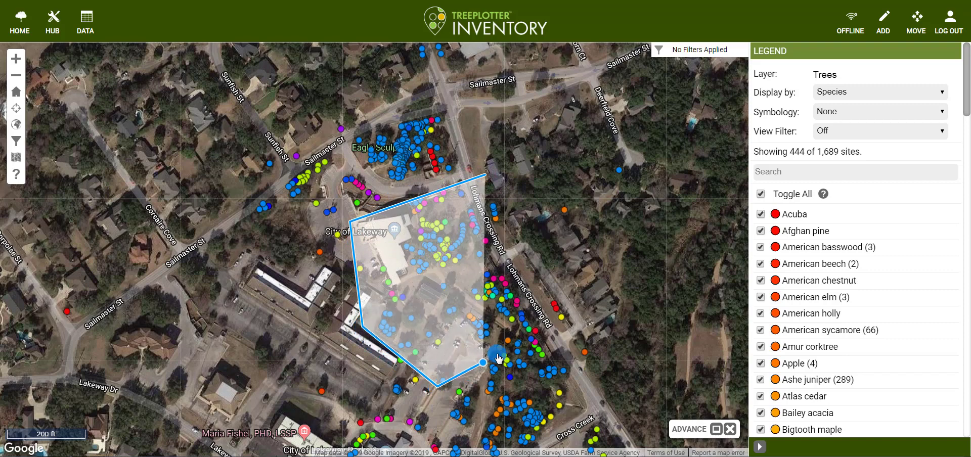
{"action": "left_click", "coordinate": [522, 335]}
{"action": "left_click", "coordinate": [582, 201]}
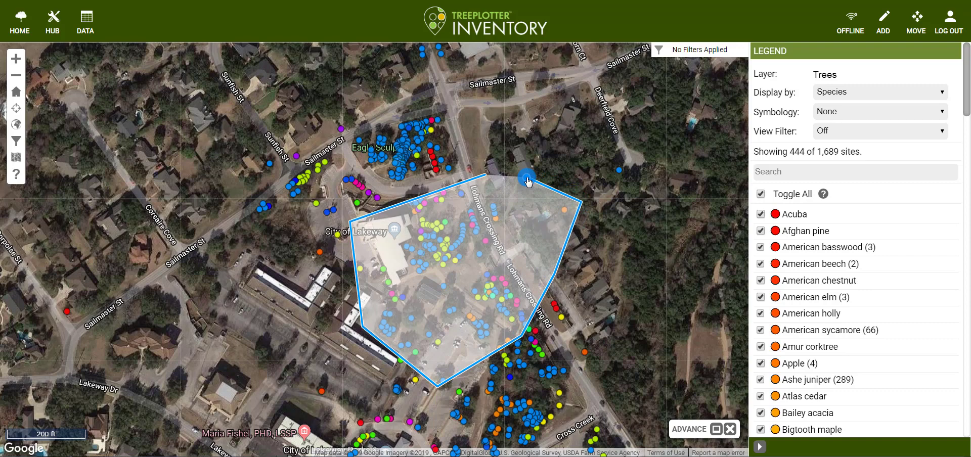
{"action": "left_click", "coordinate": [527, 179]}
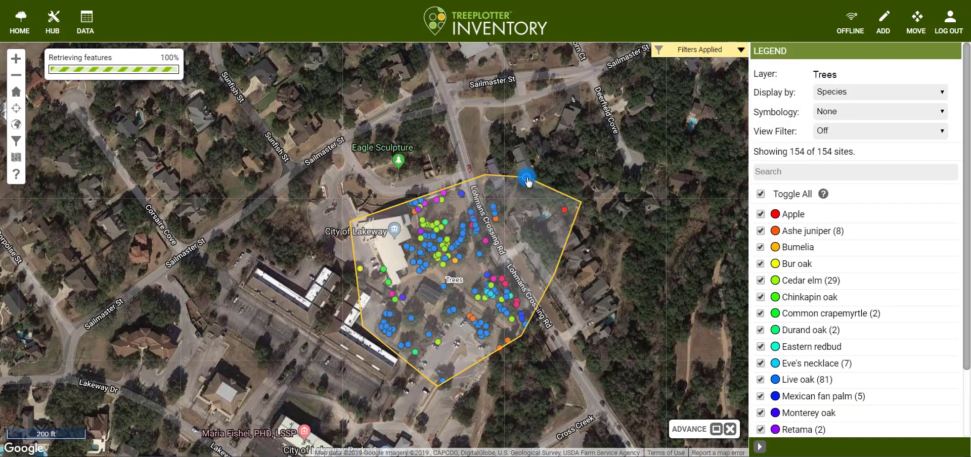
Reopen the Advanced Filter and pull the polygon's west corner east to exclude the building
{"action": "left_click", "coordinate": [718, 425]}
{"action": "left_click_drag", "start_coordinate": [511, 33], "coordinate": [247, 19]}
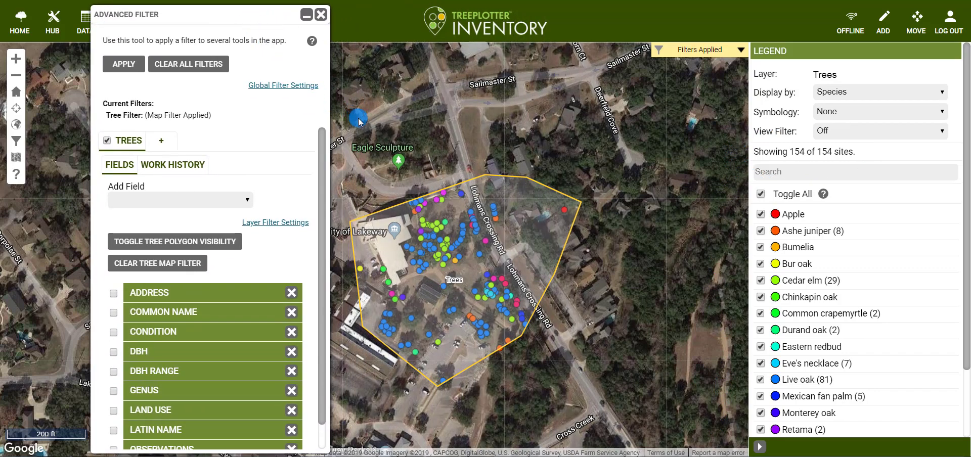
{"action": "left_click", "coordinate": [360, 225]}
{"action": "left_click_drag", "start_coordinate": [362, 231], "coordinate": [295, 258]}
Hide and re-show the polygon outline, then clear the map area filter back to 444 sites
{"action": "left_click", "coordinate": [214, 243]}
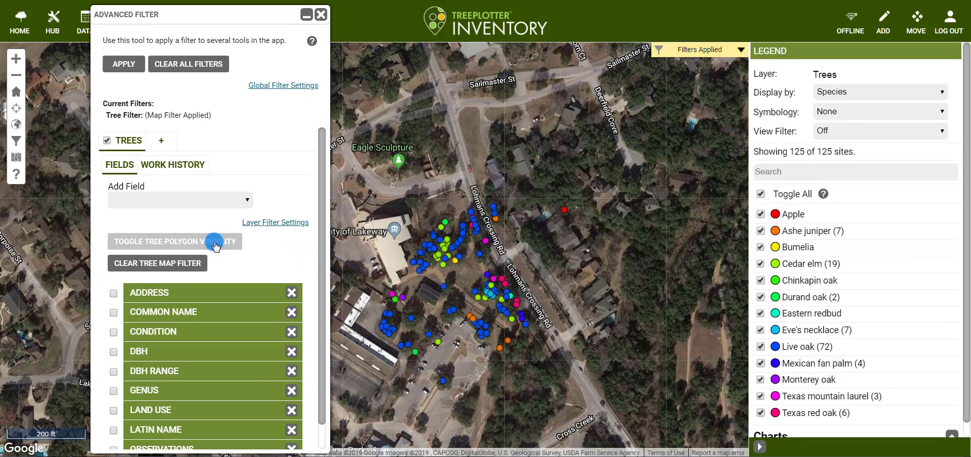
{"action": "left_click", "coordinate": [214, 242]}
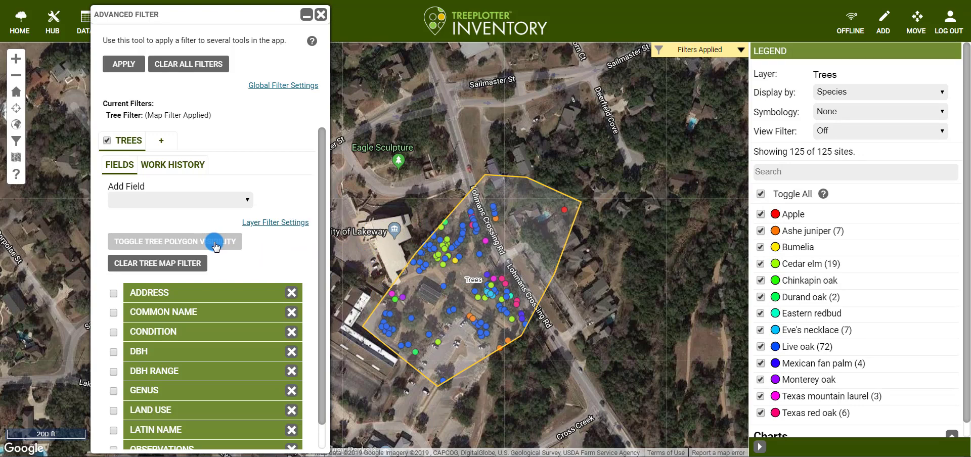
{"action": "left_click", "coordinate": [200, 262]}
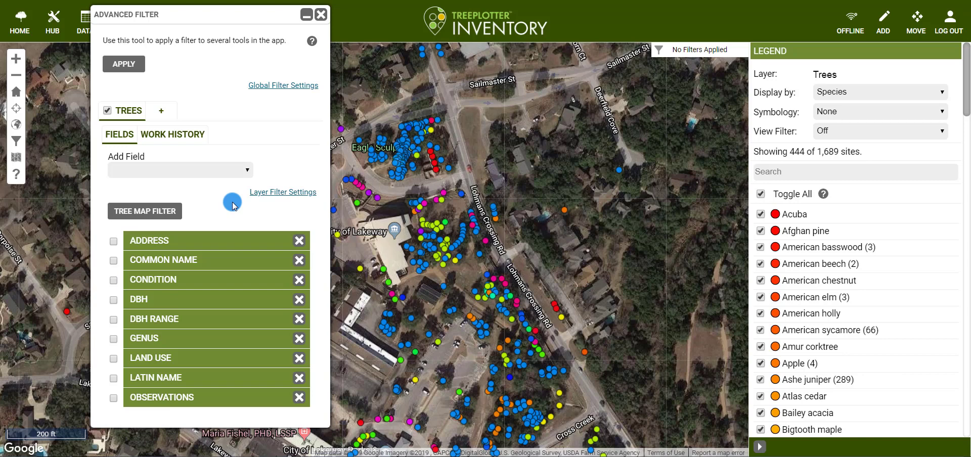
{"action": "left_click", "coordinate": [226, 261]}
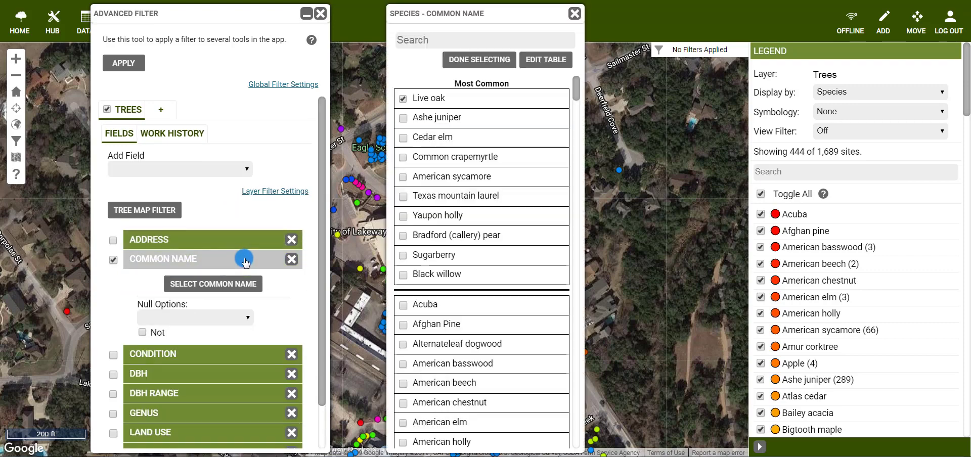
{"action": "left_click", "coordinate": [403, 103]}
{"action": "left_click", "coordinate": [407, 64]}
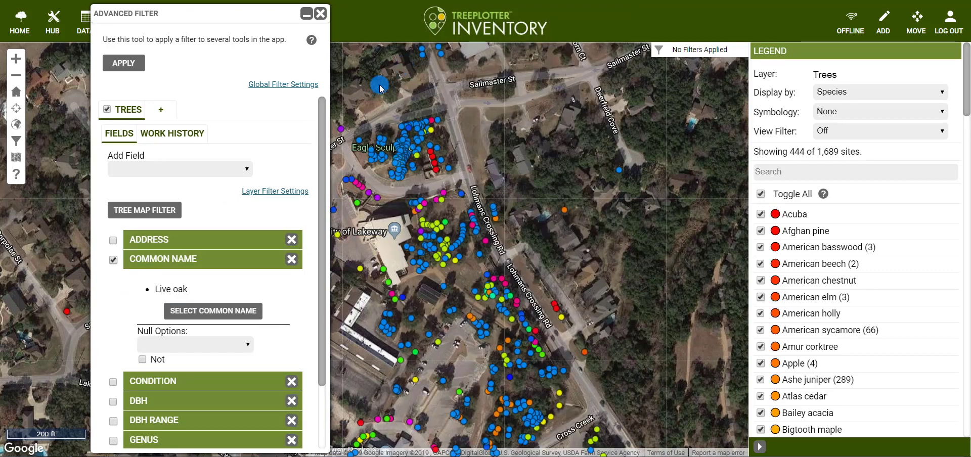
{"action": "left_click", "coordinate": [184, 380]}
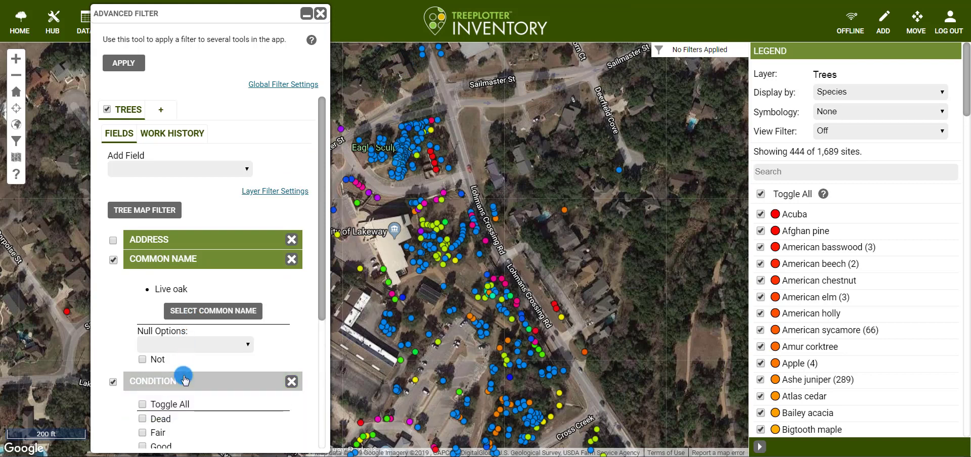
{"action": "scroll", "coordinate": [186, 379], "scroll_direction": "down", "scroll_amount": 2}
{"action": "scroll", "coordinate": [185, 379], "scroll_direction": "down", "scroll_amount": 1}
{"action": "left_click", "coordinate": [142, 320]}
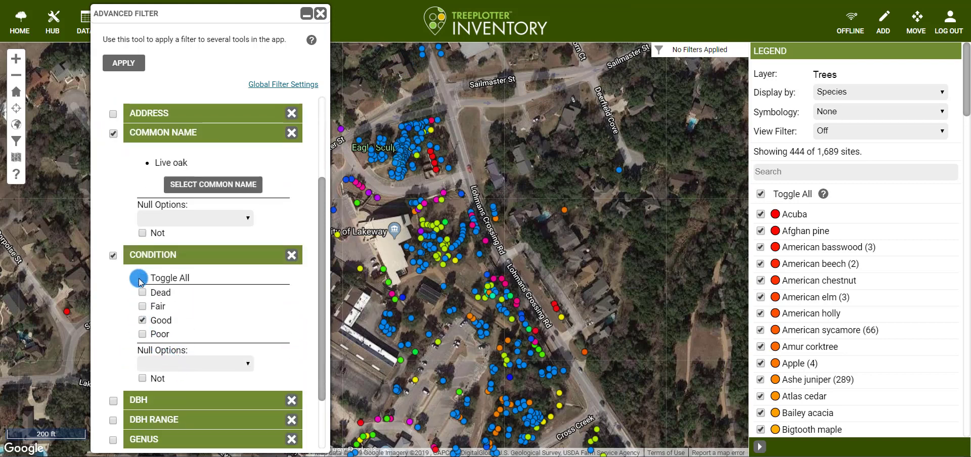
{"action": "left_click", "coordinate": [124, 63]}
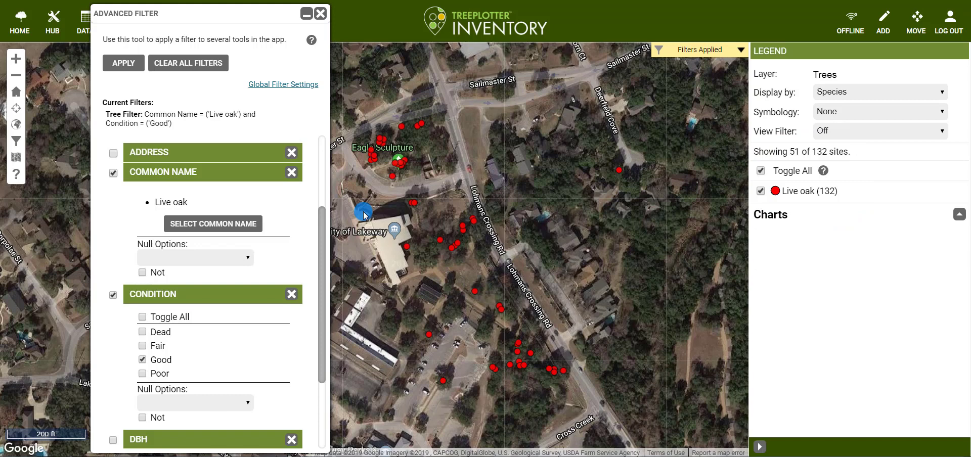
{"action": "left_click", "coordinate": [199, 66]}
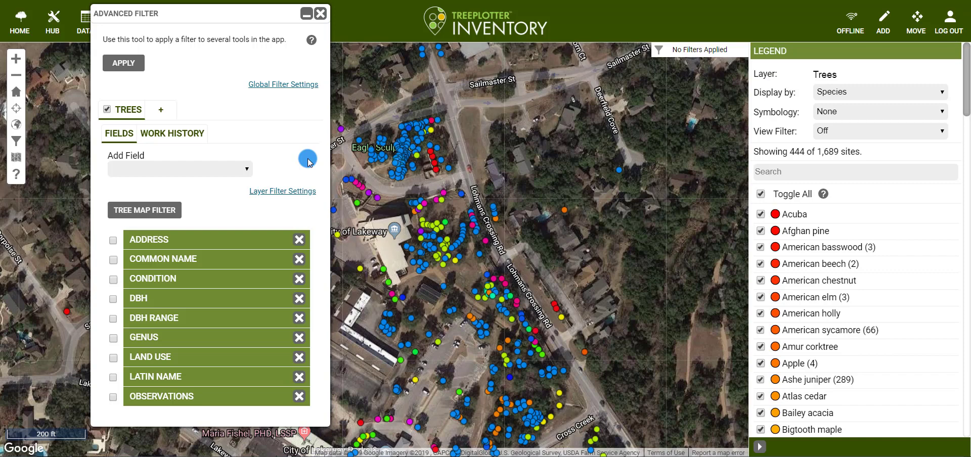
Browse the Add Field list of filterable fields and close it without adding one
{"action": "left_click", "coordinate": [248, 169]}
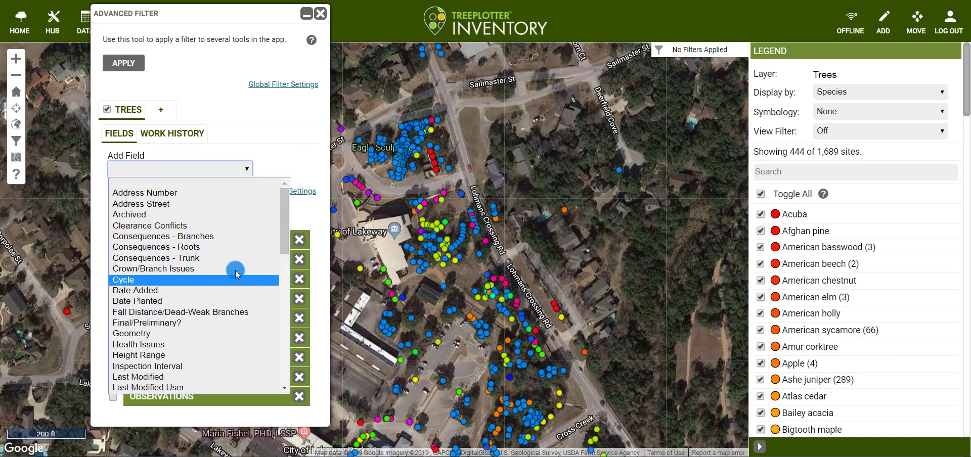
{"action": "left_click", "coordinate": [270, 172]}
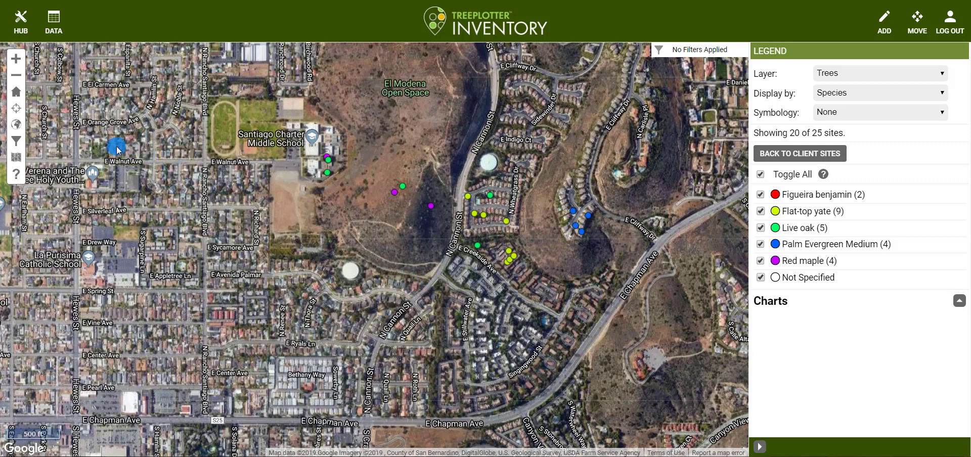
In the Advanced Filter, set the Client Sites Client Type filter to HOA, then go to the Trees fields
{"action": "left_click", "coordinate": [18, 142]}
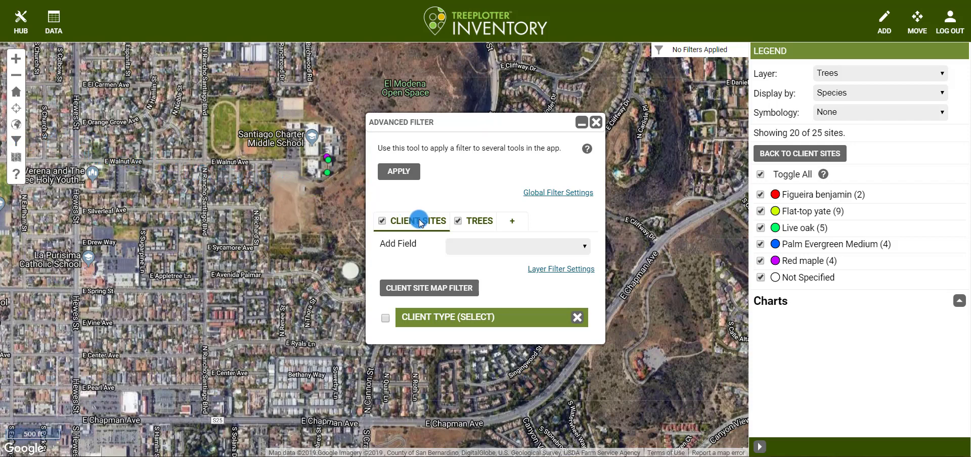
{"action": "left_click", "coordinate": [487, 317]}
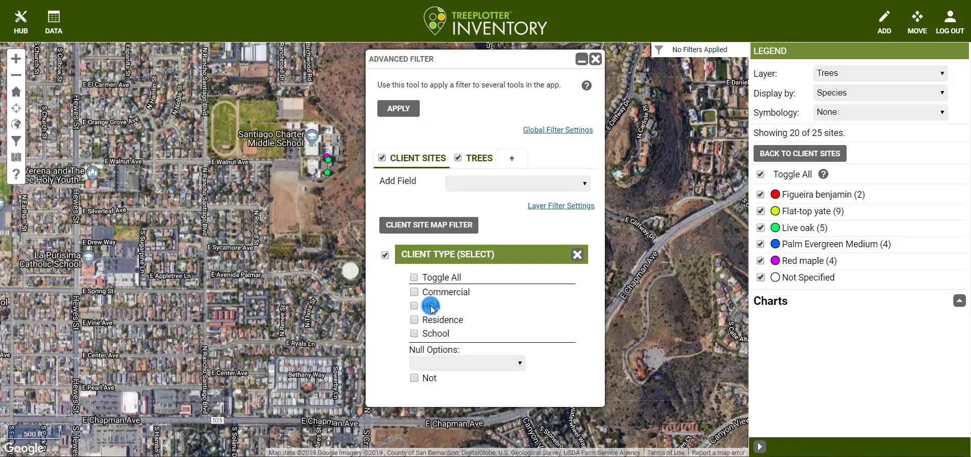
{"action": "left_click", "coordinate": [411, 307]}
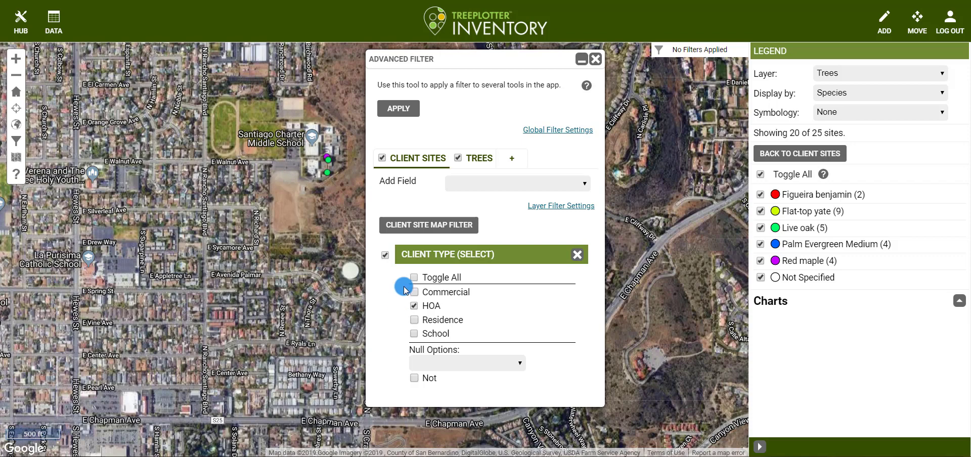
{"action": "left_click", "coordinate": [479, 158]}
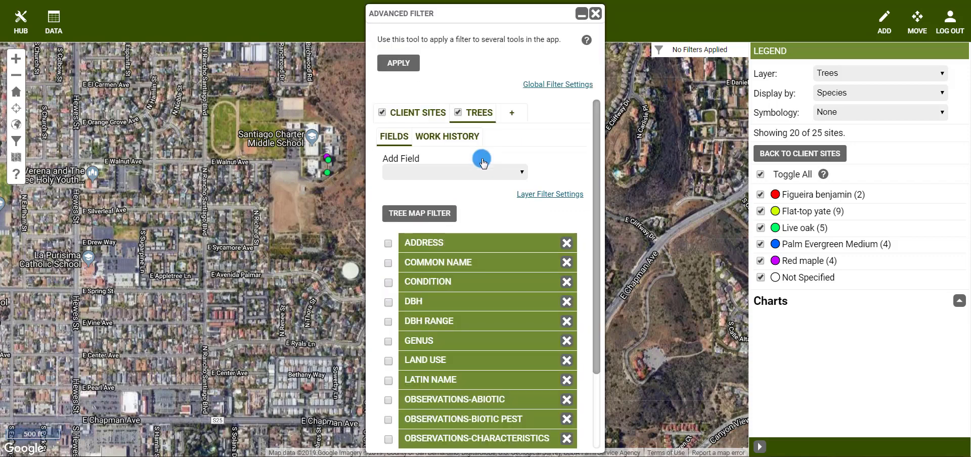
Add a tree Condition filter set to Good and apply it with the HOA filter
{"action": "left_click", "coordinate": [464, 280]}
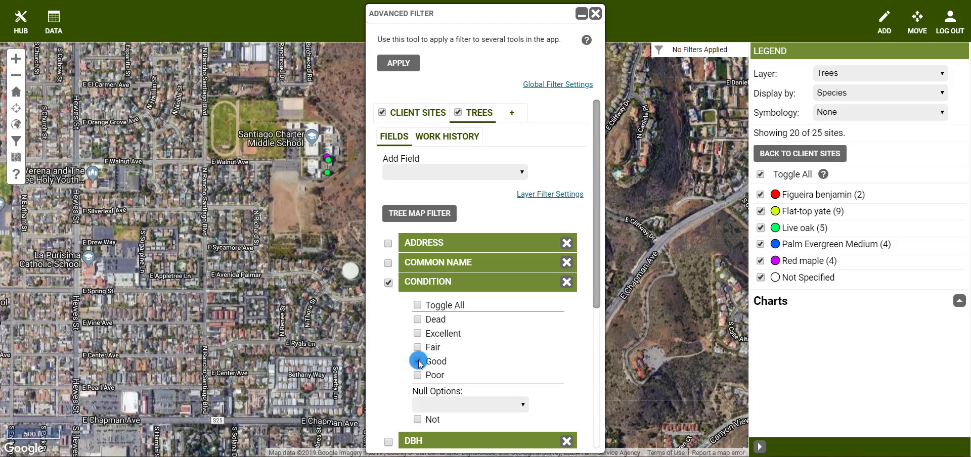
{"action": "left_click", "coordinate": [411, 171]}
{"action": "left_click", "coordinate": [402, 63]}
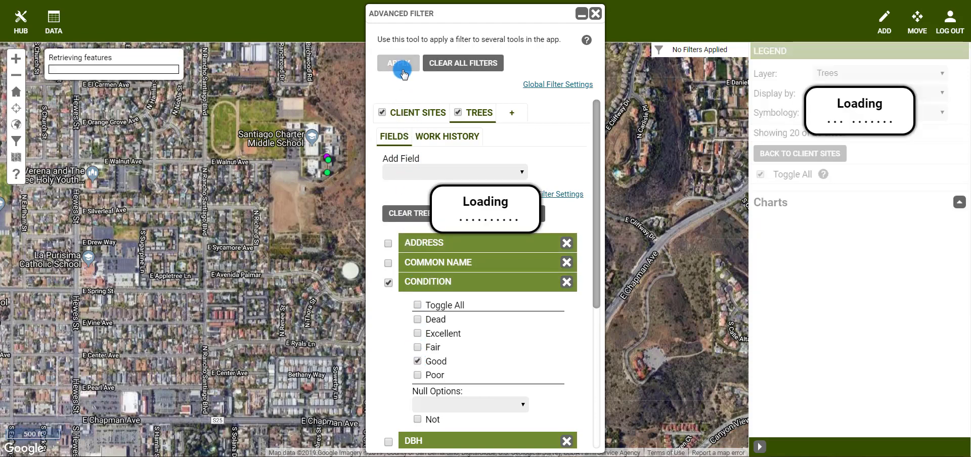
Move the filter panel aside and review the Filters Applied summary showing 5 of 5 sites
{"action": "left_click_drag", "start_coordinate": [418, 16], "coordinate": [167, 20]}
{"action": "left_click", "coordinate": [306, 108]}
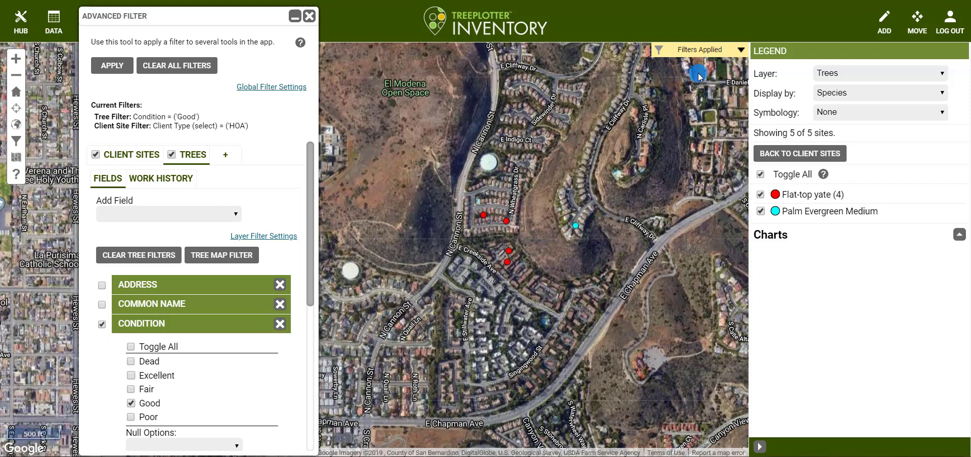
{"action": "left_click", "coordinate": [742, 50]}
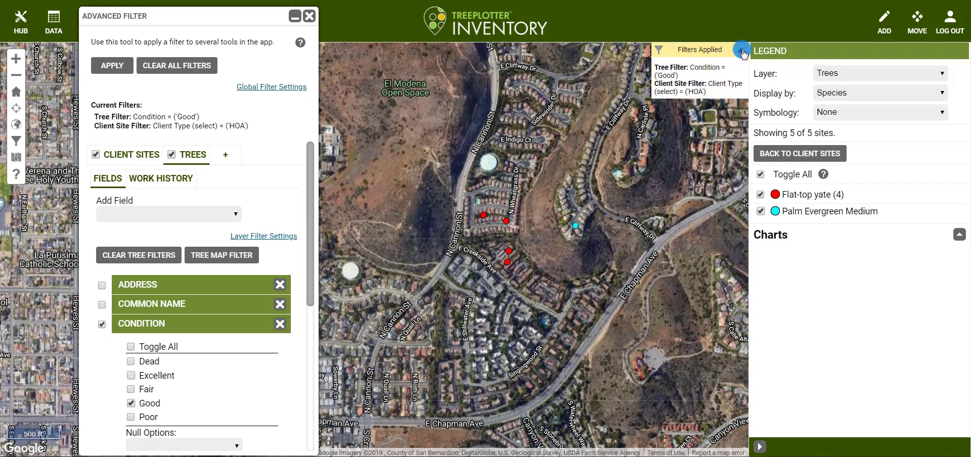